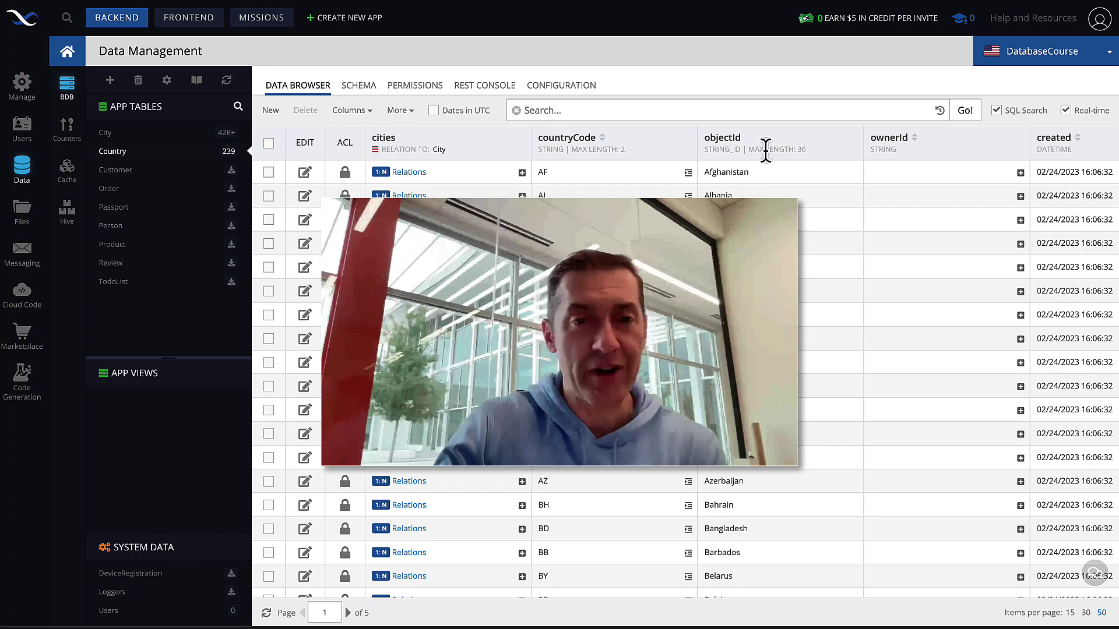
Step: Open the application's management settings and bring up the page for importing application data
mouse_move(402, 183)
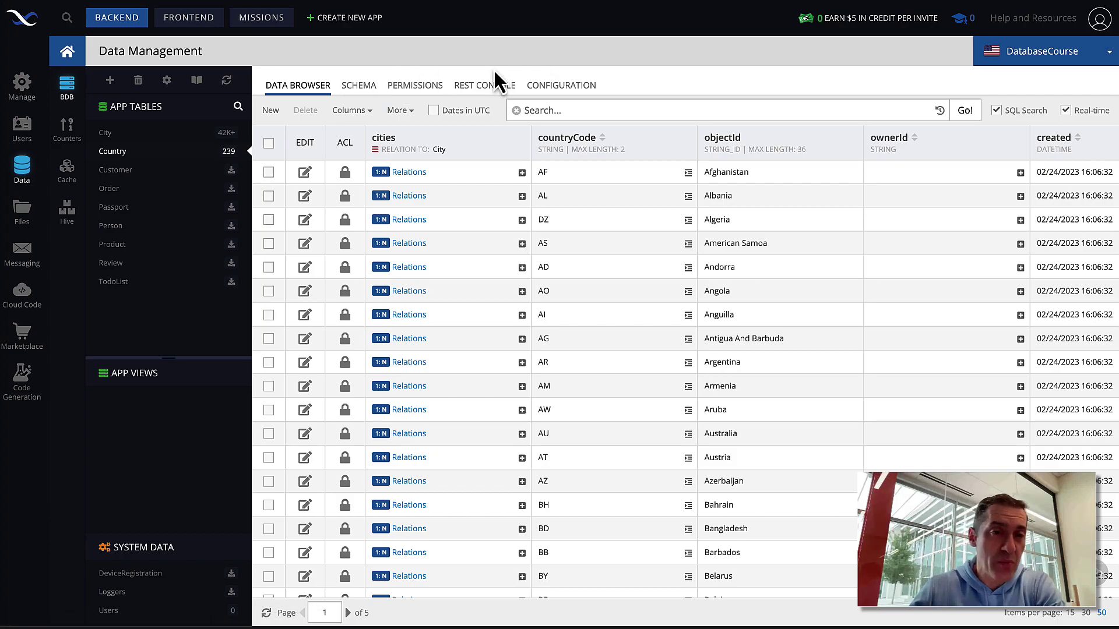
click(22, 83)
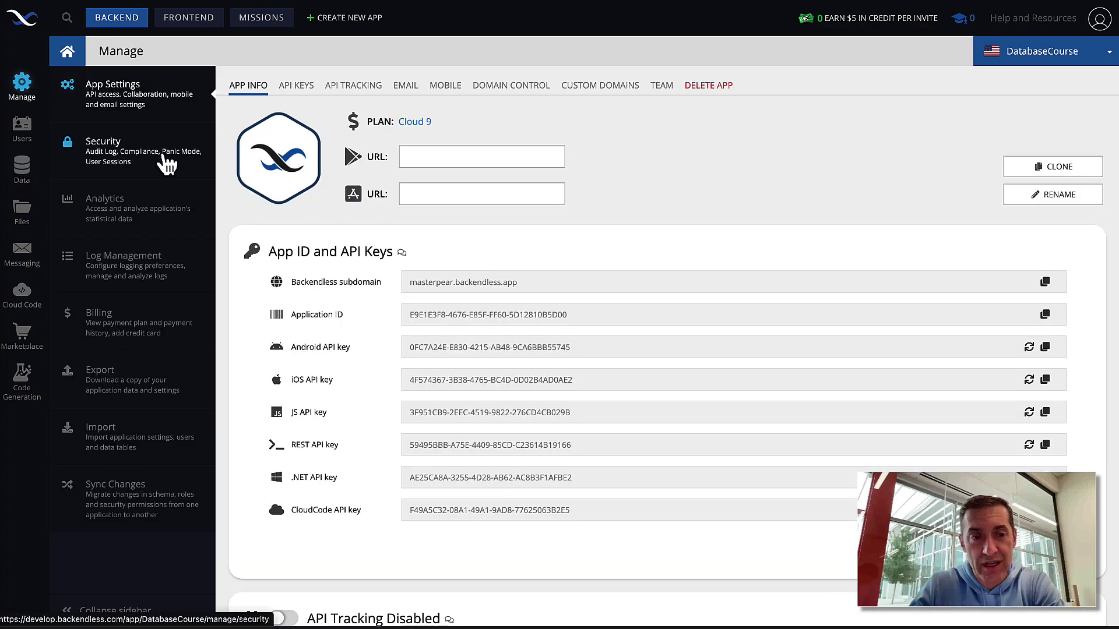
click(123, 445)
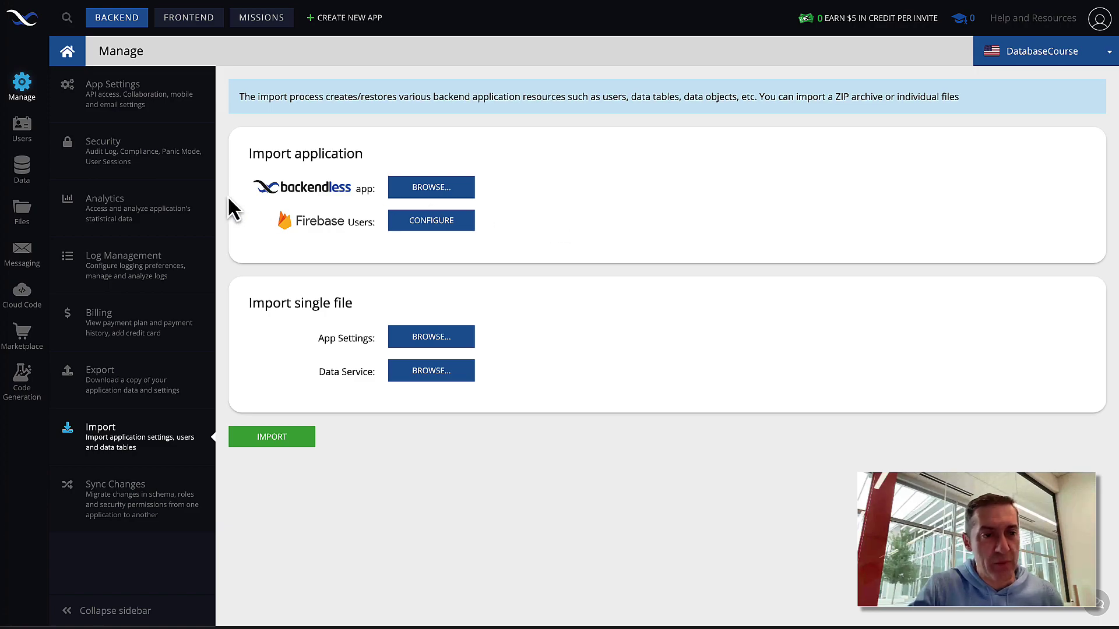
Step: Return to the database and browse the records of the City and Country tables
click(22, 170)
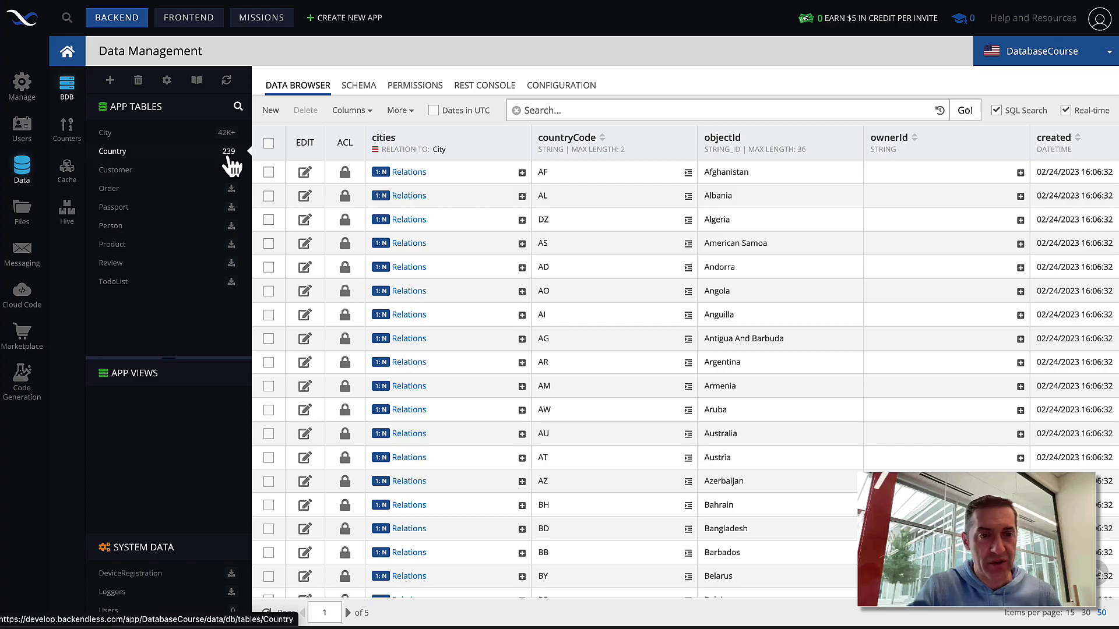
scroll(533, 219, down, 1)
scroll(534, 218, up, 1)
click(199, 133)
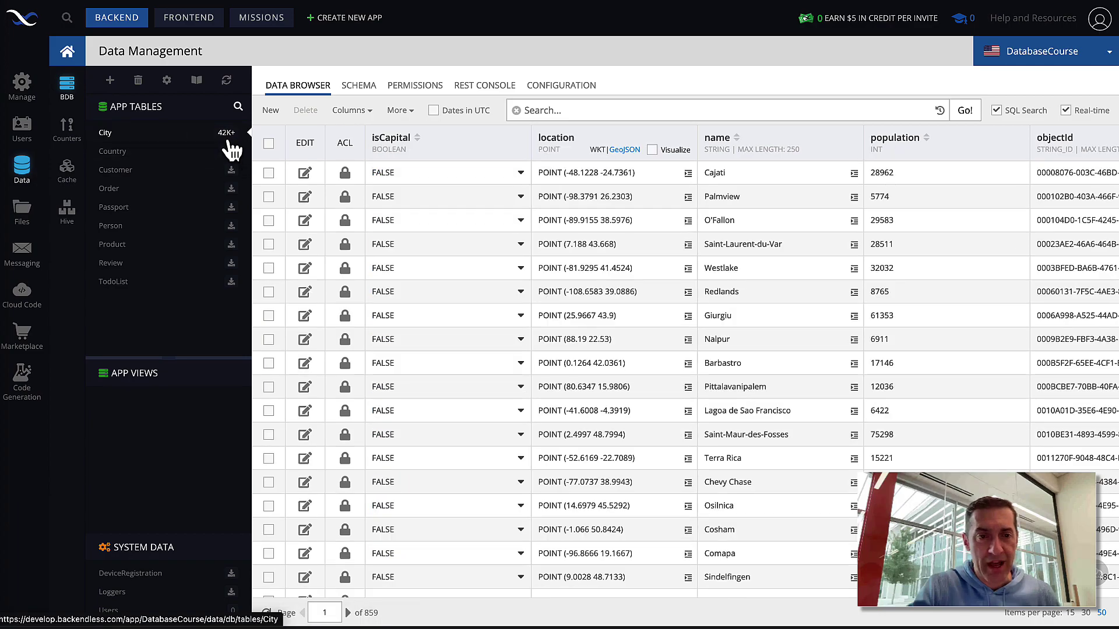
mouse_move(232, 150)
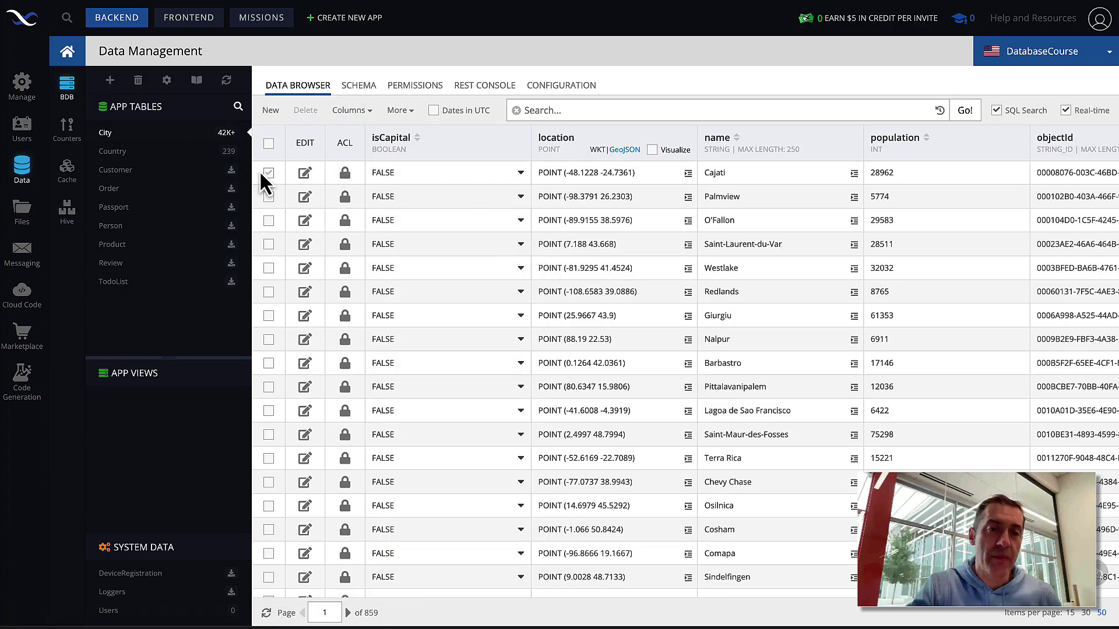
click(150, 155)
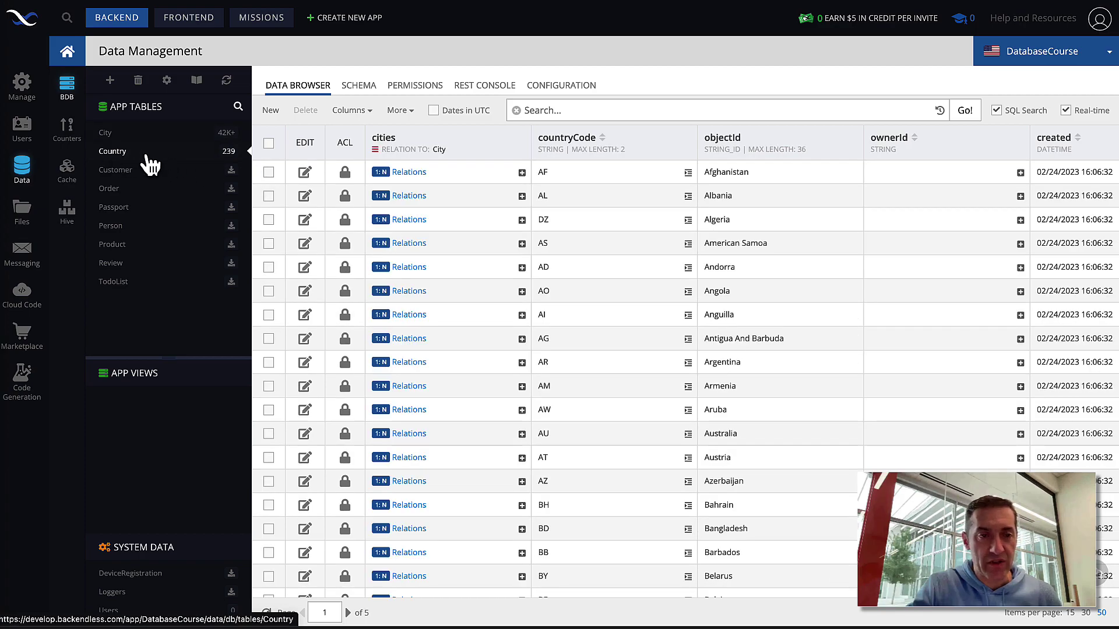
Step: In the Country schema, draft a Data Object Relationship column to City with One to Many cardinality, and close it without creating it
click(359, 88)
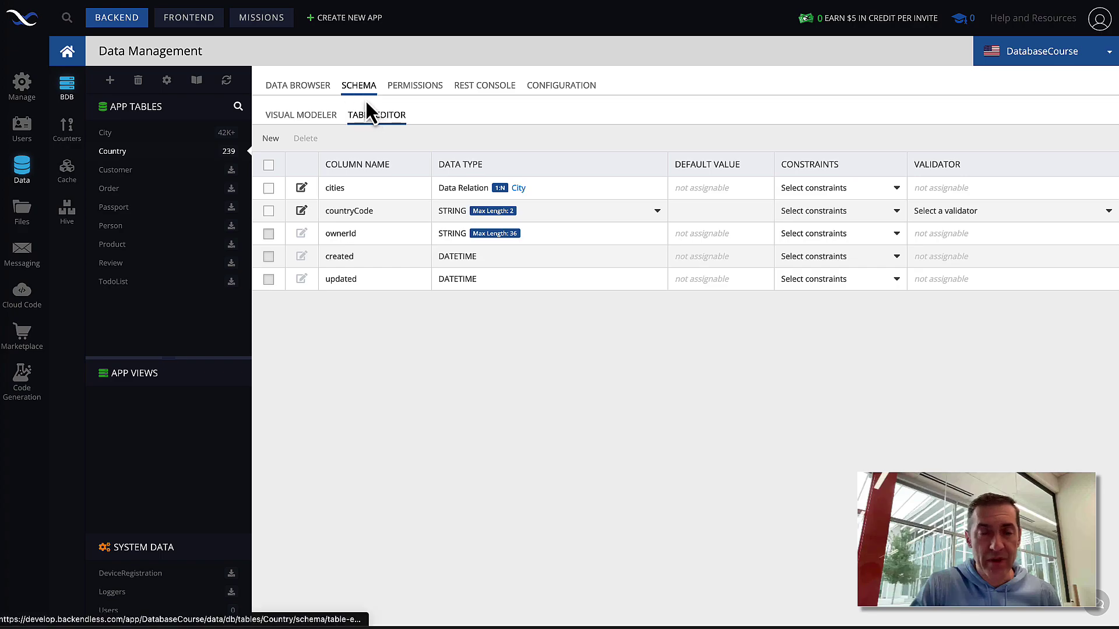
click(271, 140)
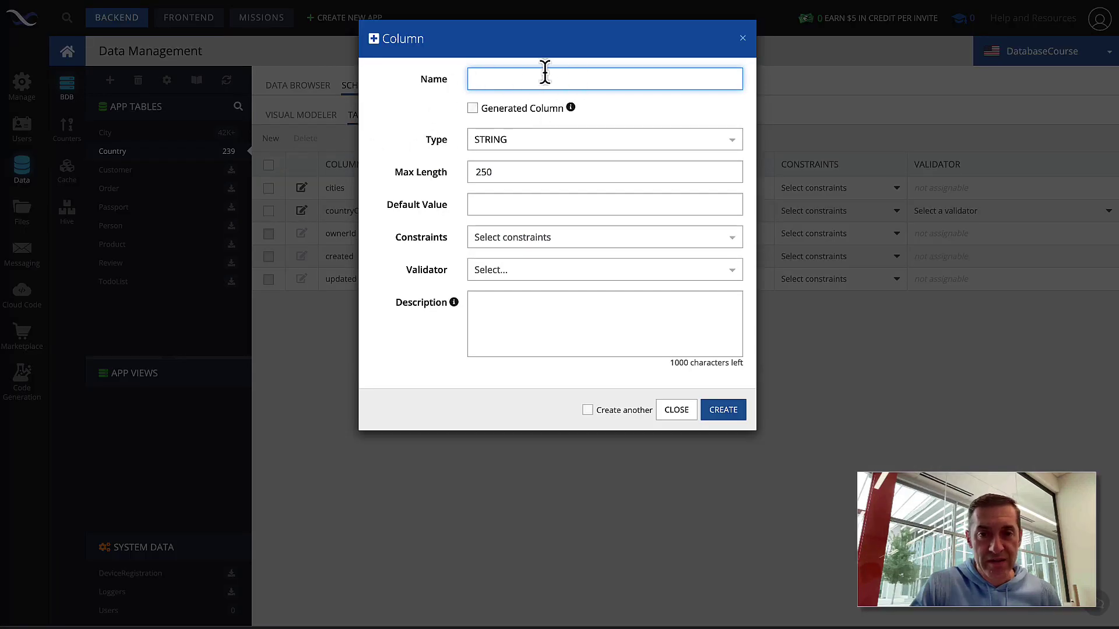
click(542, 140)
click(563, 213)
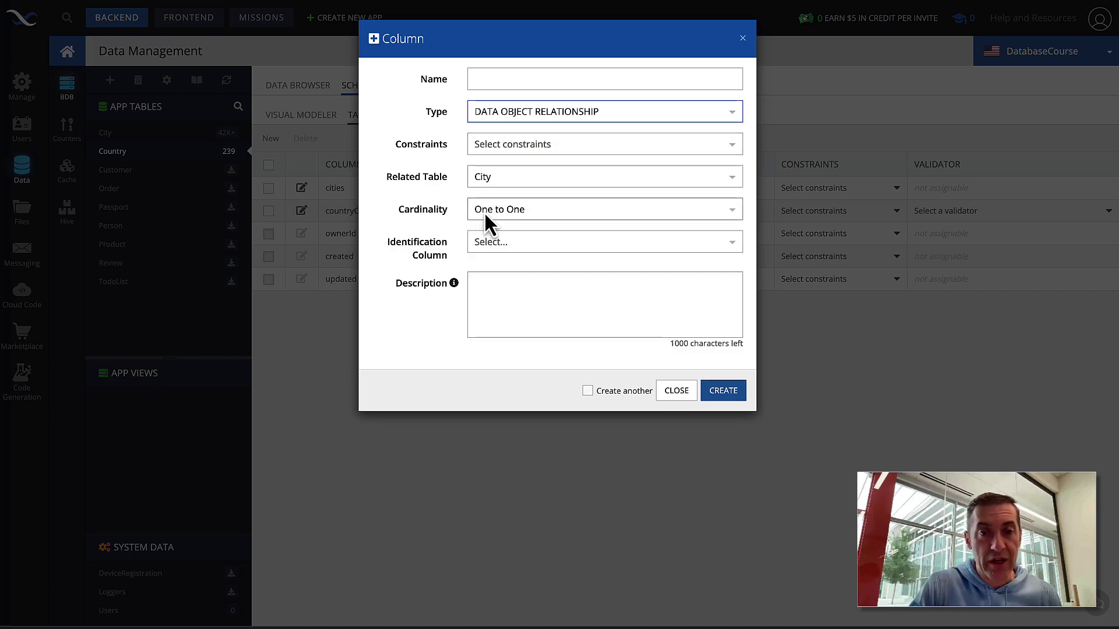
click(518, 209)
click(525, 256)
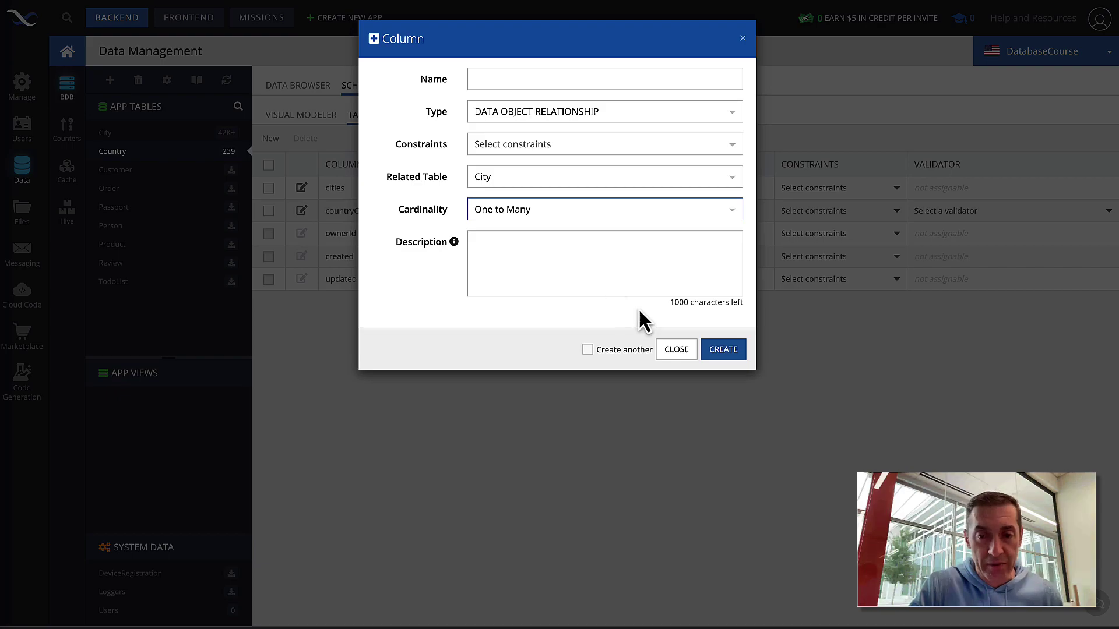
click(676, 353)
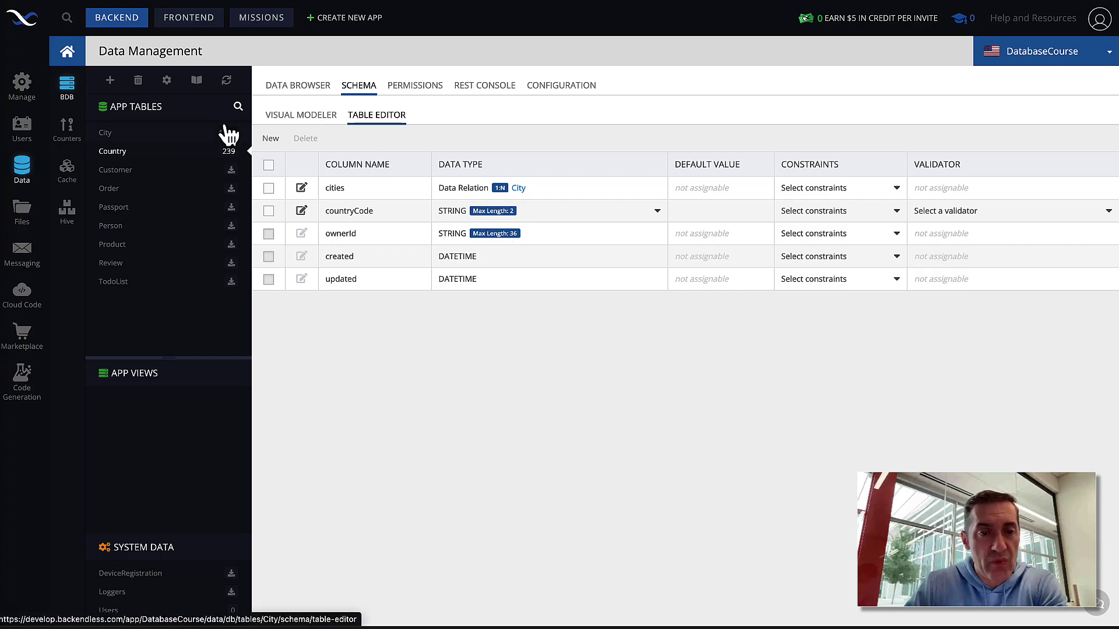
Step: Return to the Country table's records and view the cities related to Argentina
click(309, 86)
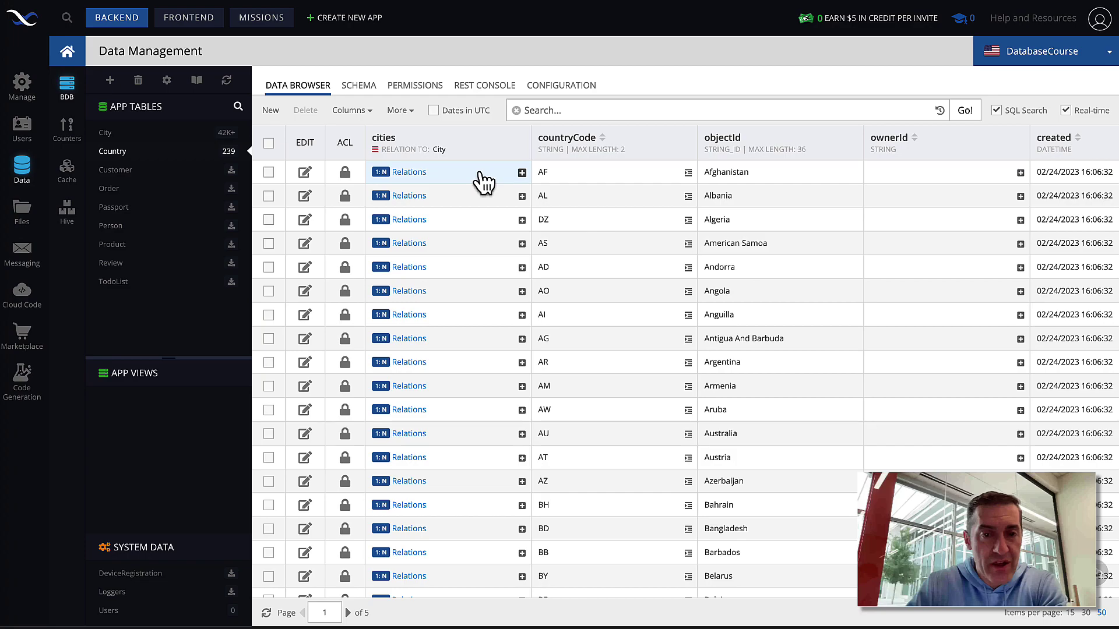
mouse_move(413, 178)
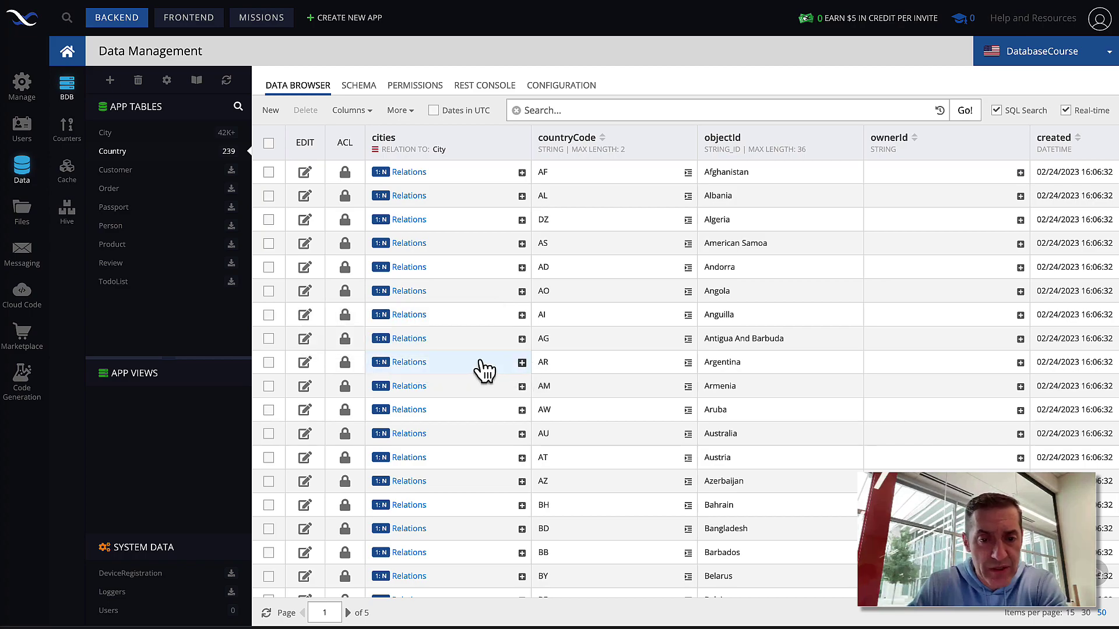
click(409, 364)
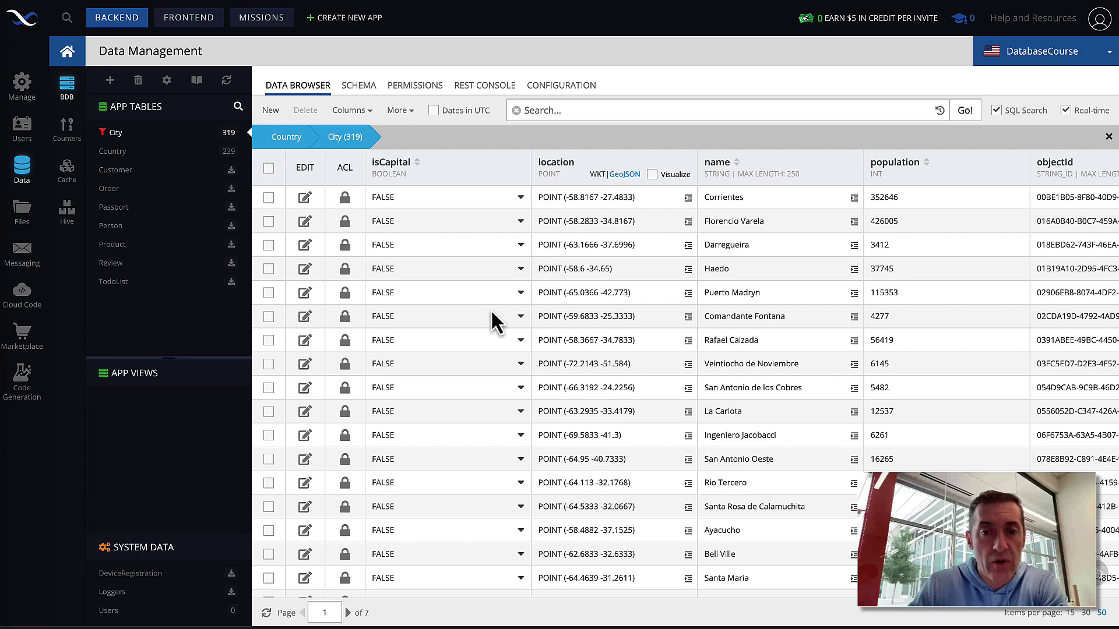
mouse_move(289, 142)
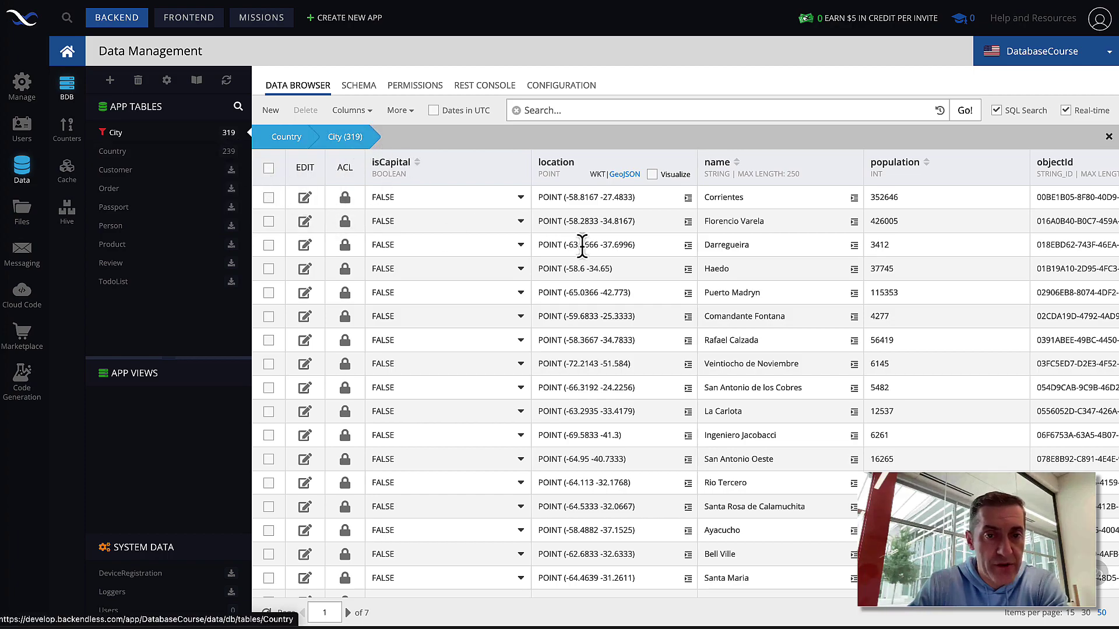
scroll(673, 249, right, 5)
scroll(673, 249, left, 5)
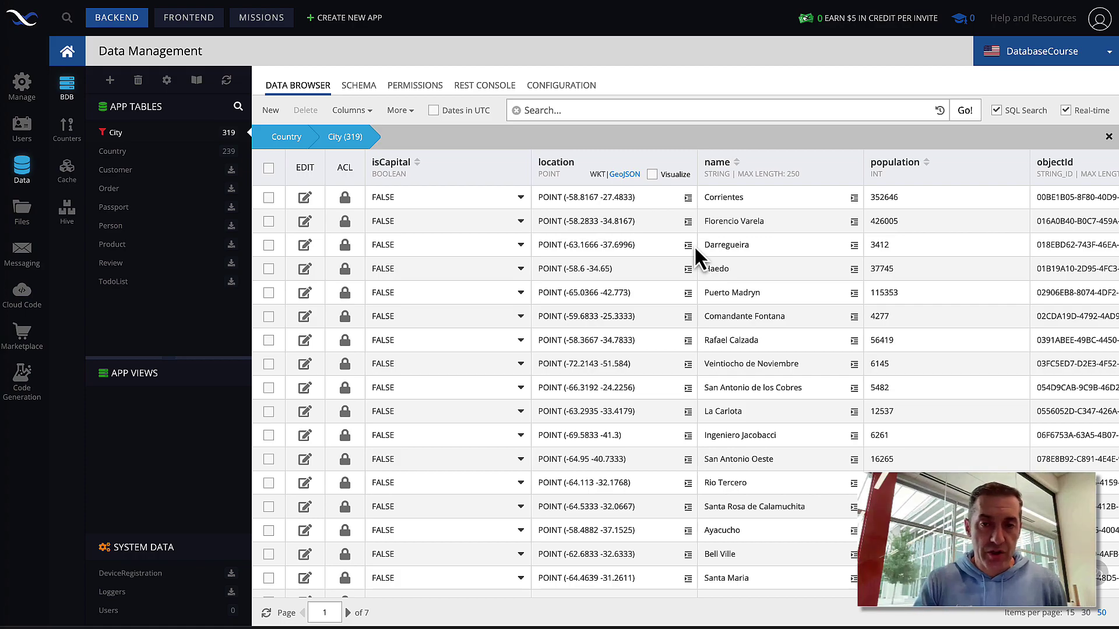
Step: Go back to the Country records and review Afghanistan's related cities in the relation editor
click(286, 140)
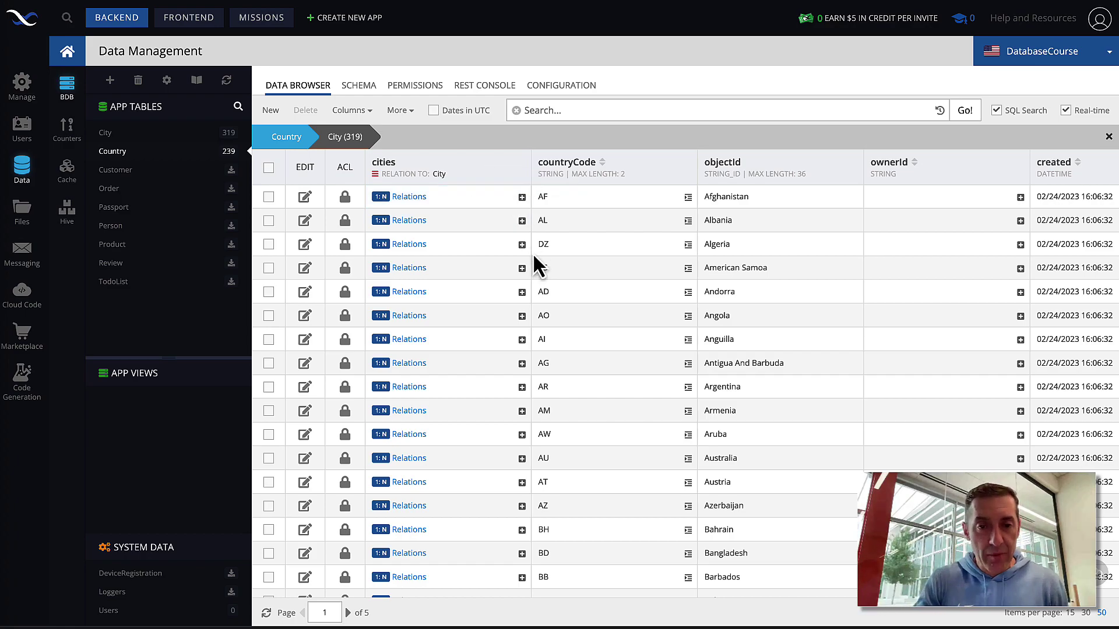
click(521, 197)
scroll(568, 221, down, 2)
scroll(567, 222, up, 2)
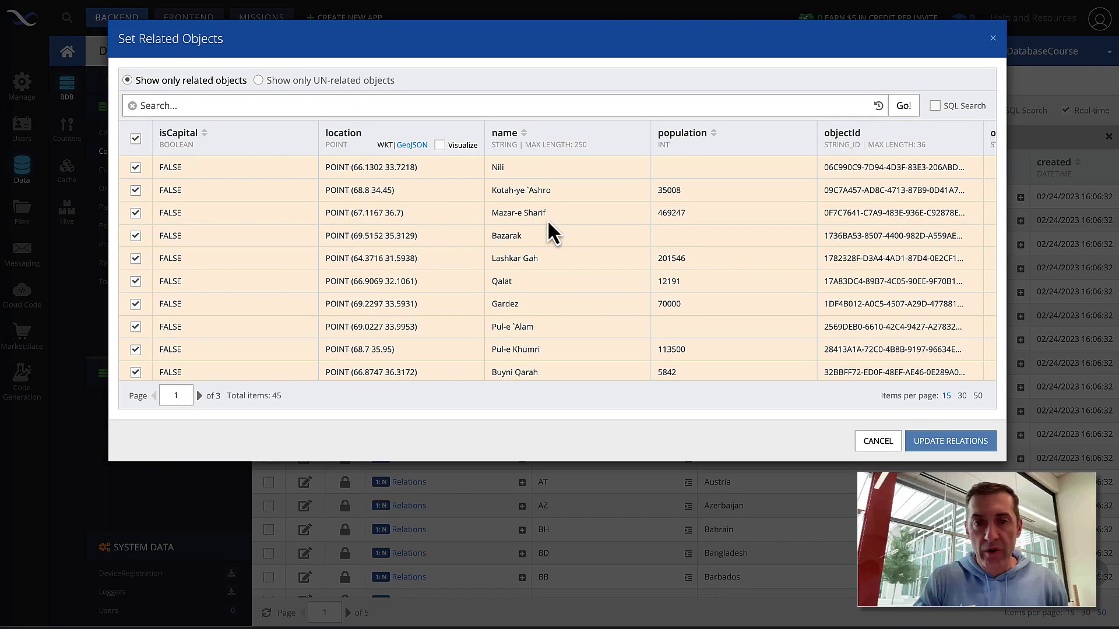
scroll(456, 190, down, 2)
scroll(456, 189, up, 2)
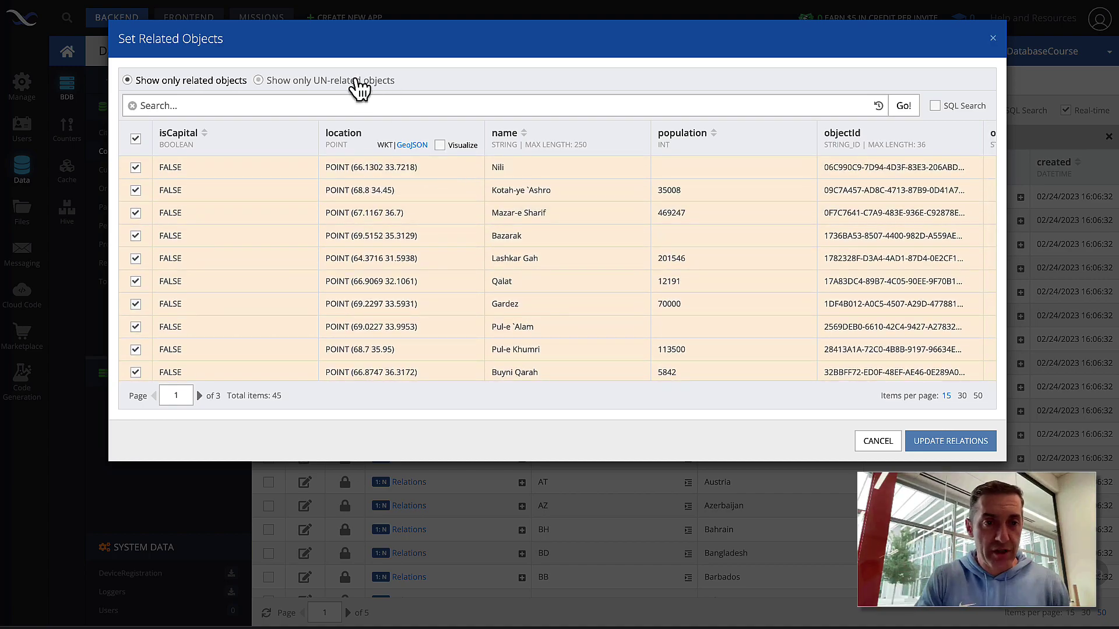
Step: Show only unrelated cities, select Cajati, Lagoa de Sao Francisco and Terra Rica, and clear those three selections again
click(258, 80)
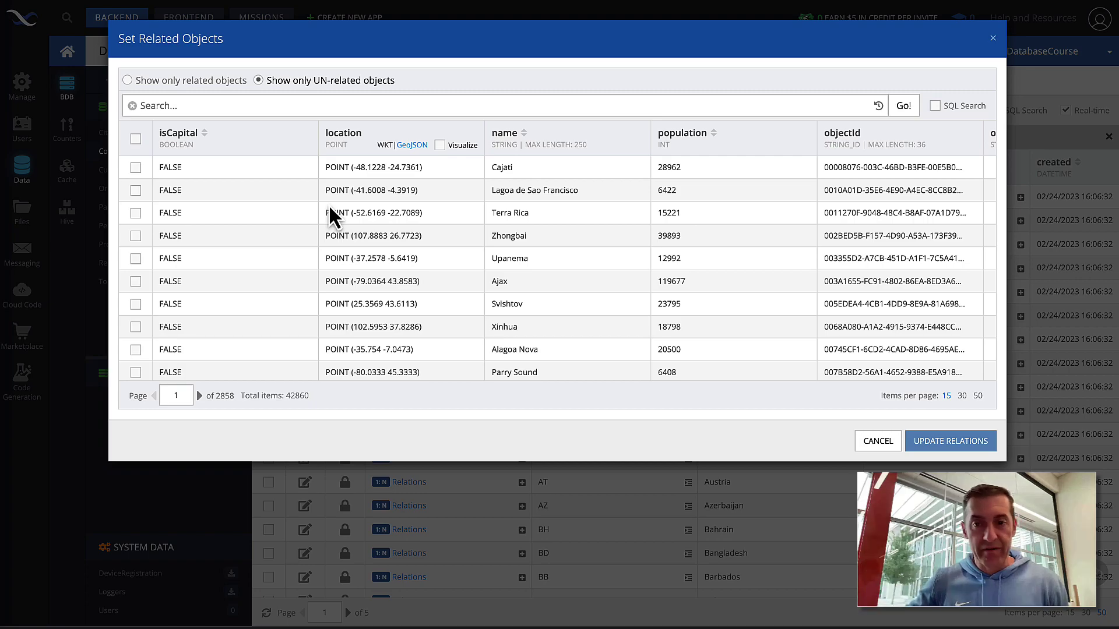
click(136, 167)
click(135, 190)
click(135, 213)
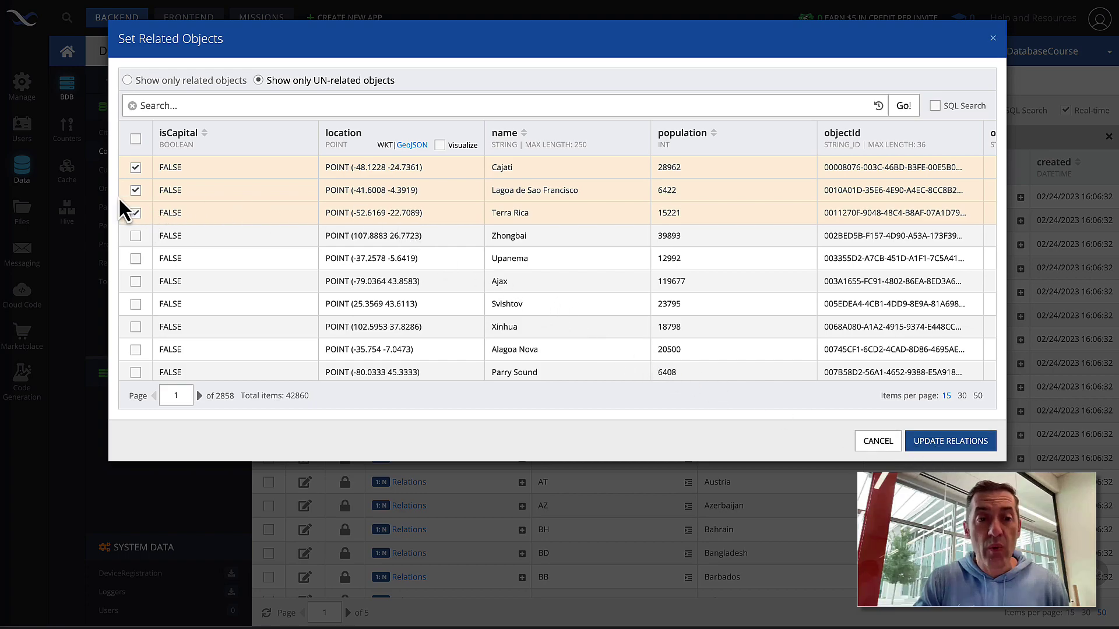
click(135, 213)
click(135, 190)
click(136, 168)
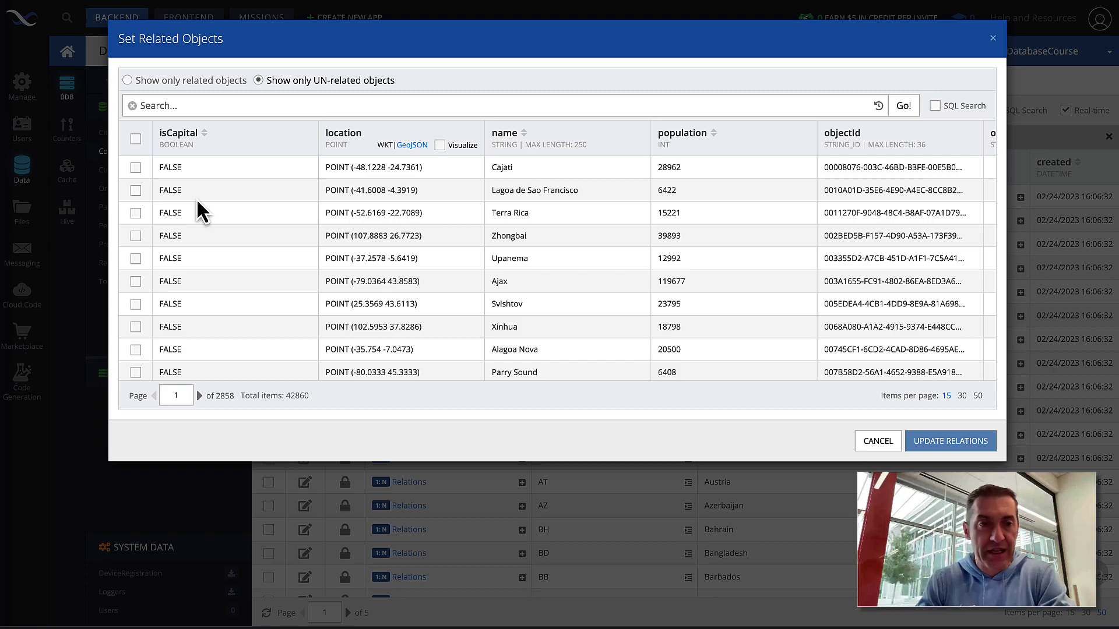
Step: Show only related cities, deselect Nili, Kotah-ye `Ashro, Mazar-e Sharif and Bazarak, and cancel the relation update
click(195, 80)
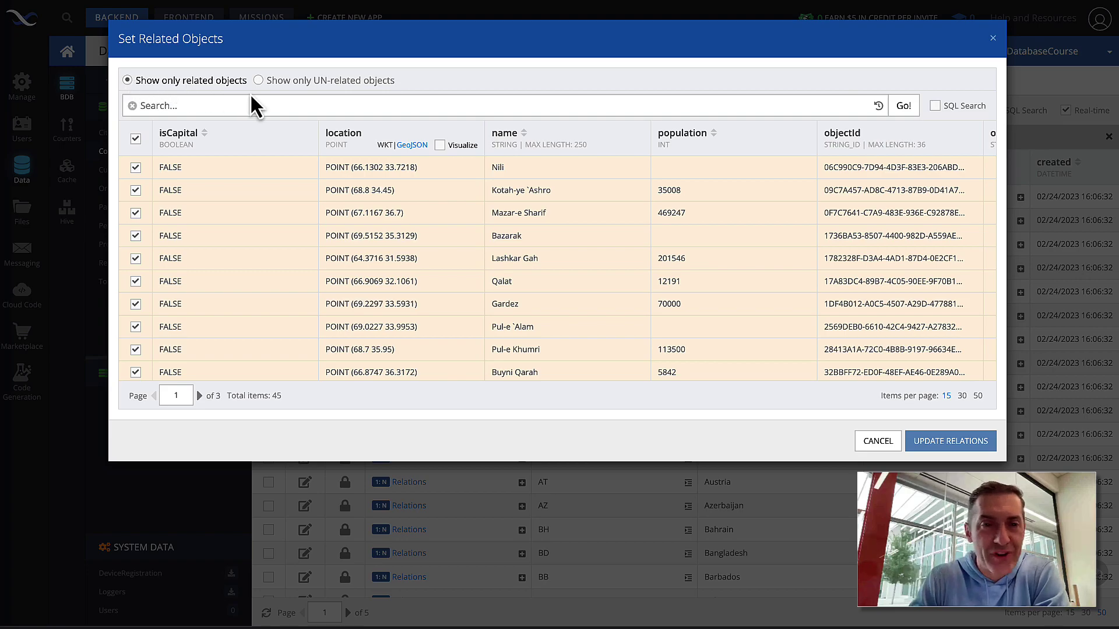
click(135, 167)
click(136, 190)
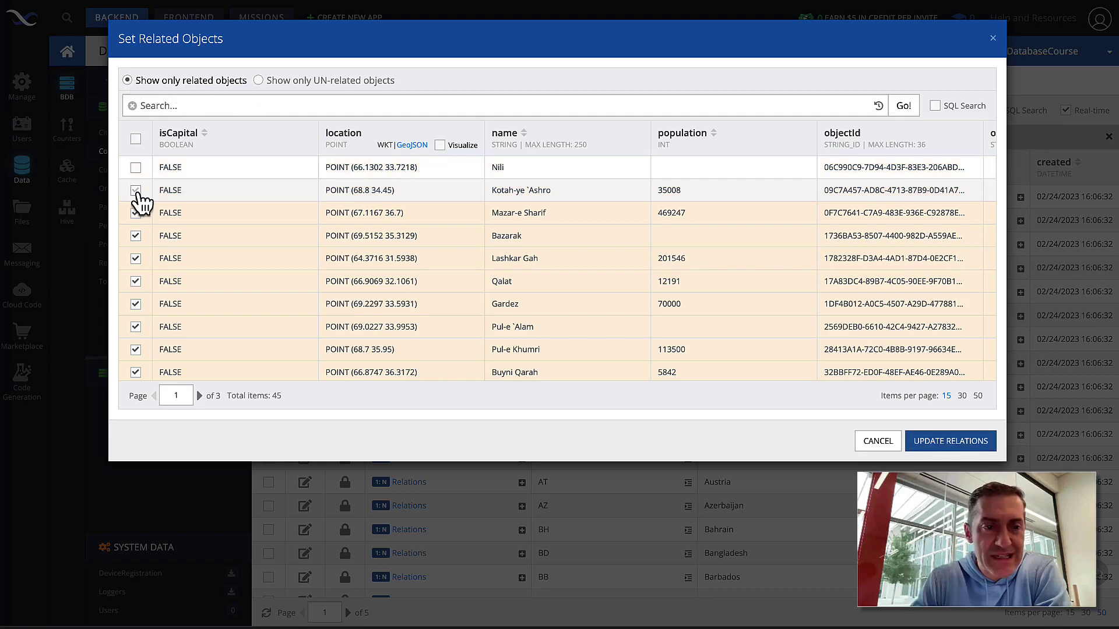
click(135, 213)
click(136, 236)
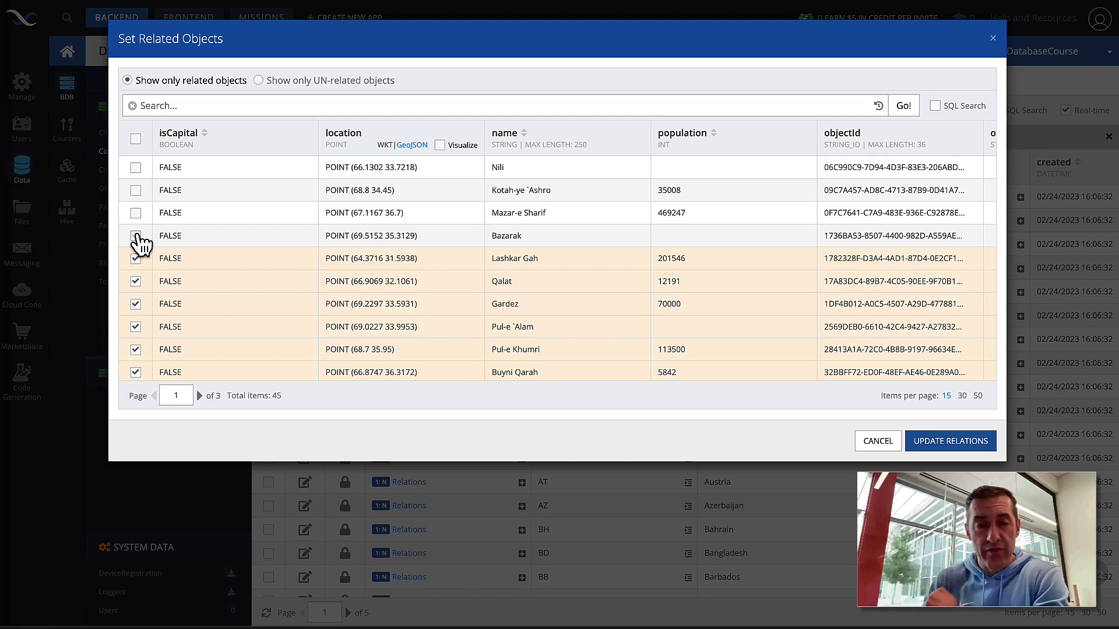
mouse_move(954, 458)
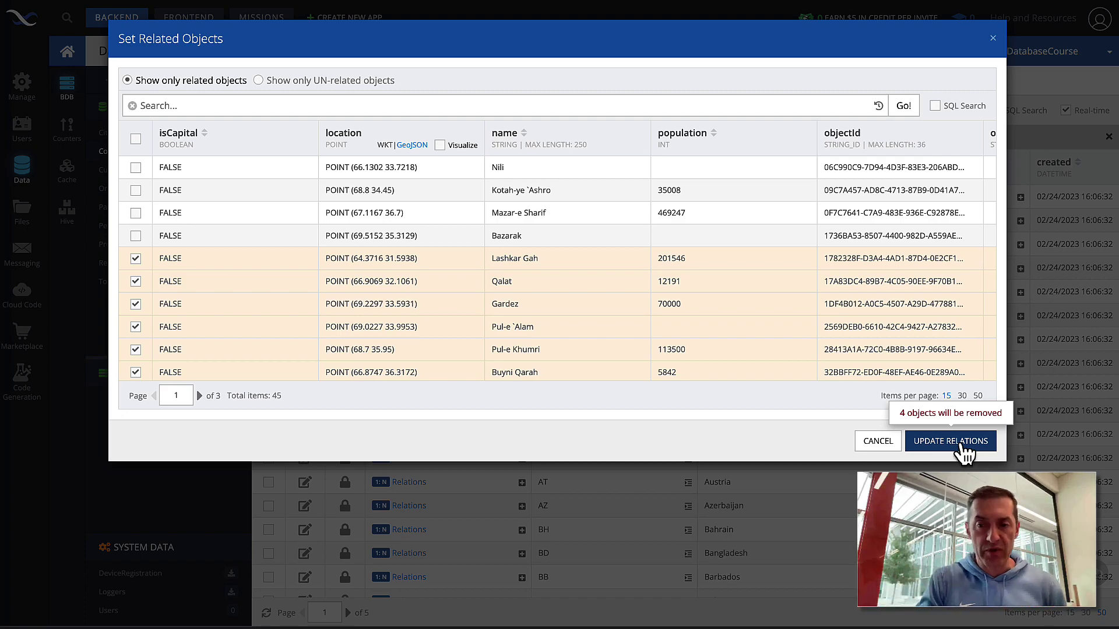
click(879, 443)
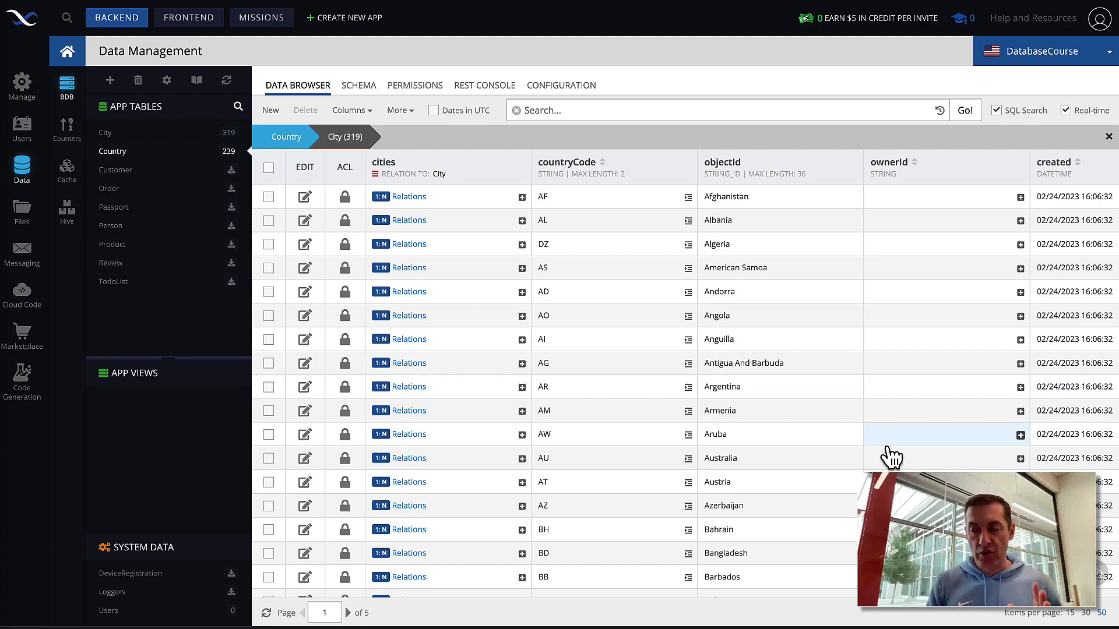